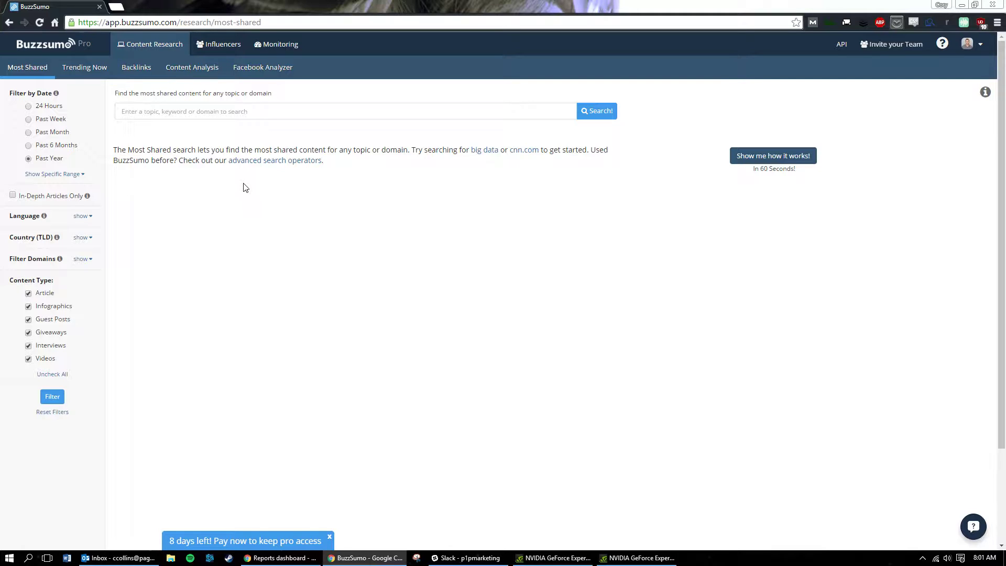
Step: Open the alerts area, start a new alert, and review each monitoring category's description
{"action": "left_click", "coordinate": [271, 50]}
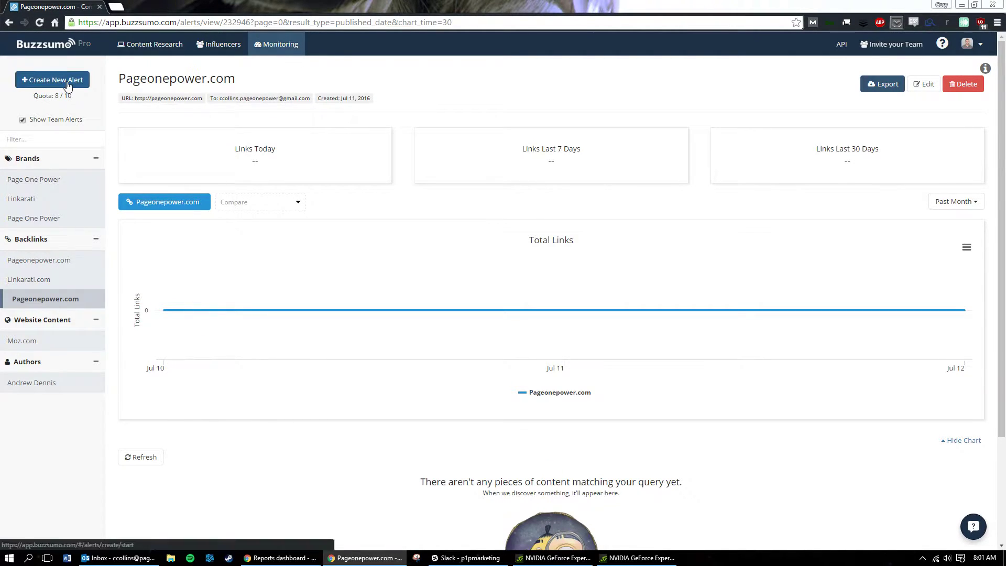
{"action": "left_click", "coordinate": [41, 83]}
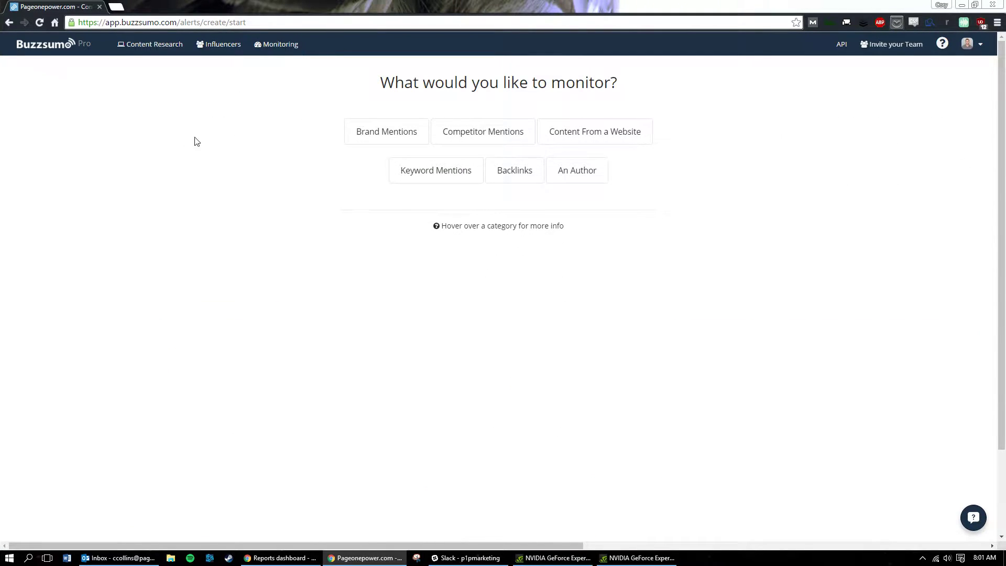
{"action": "mouse_move", "coordinate": [456, 171]}
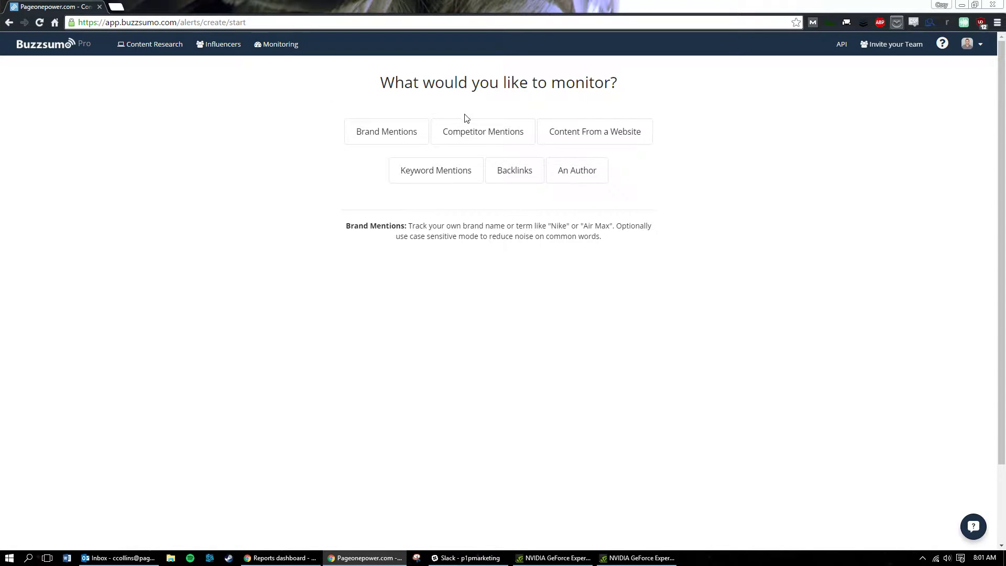
{"action": "mouse_move", "coordinate": [480, 119]}
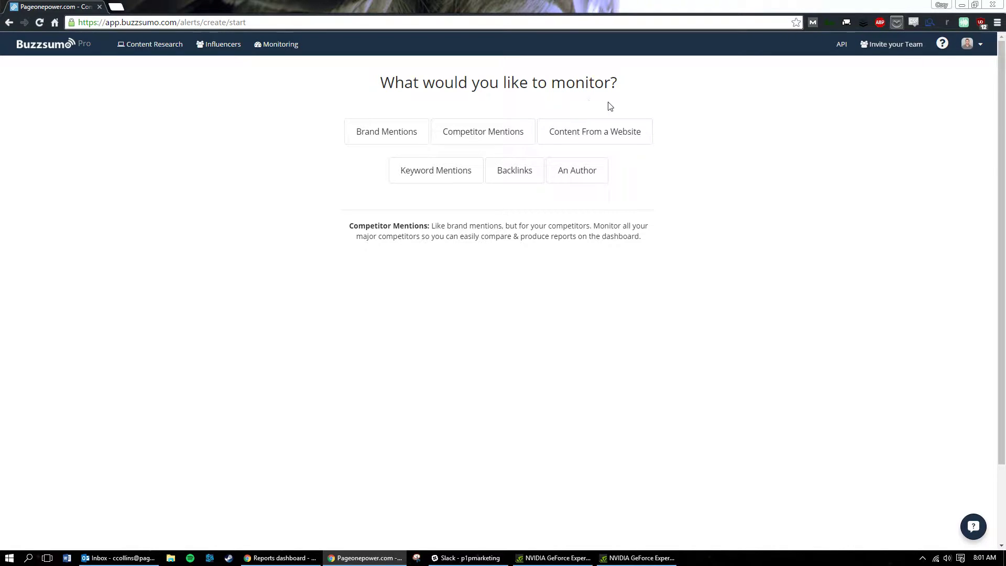
{"action": "mouse_move", "coordinate": [631, 134]}
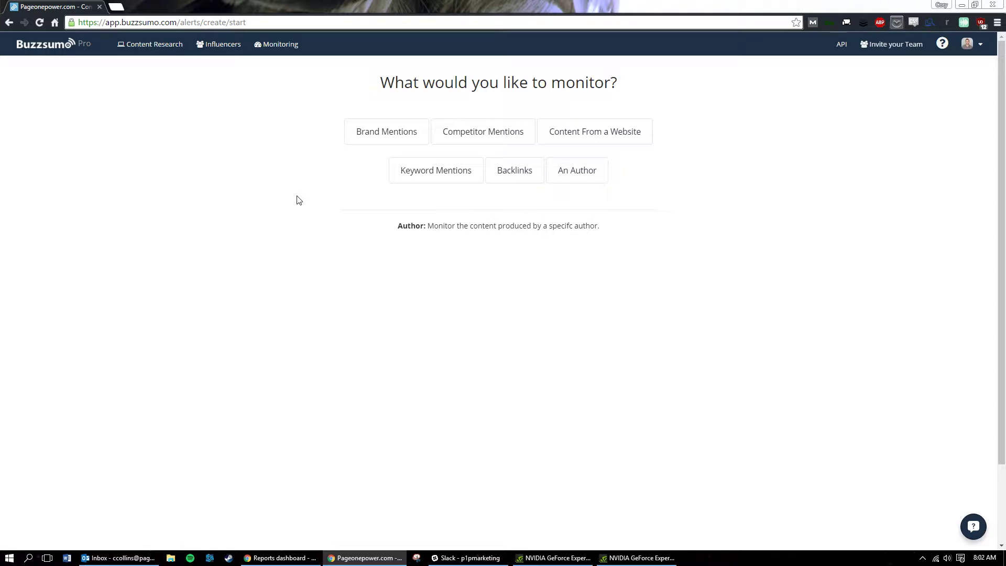
Step: Start a Brand Mentions alert for 'Page One Power' and reveal the language and excluded-domain filters
{"action": "left_click", "coordinate": [380, 134]}
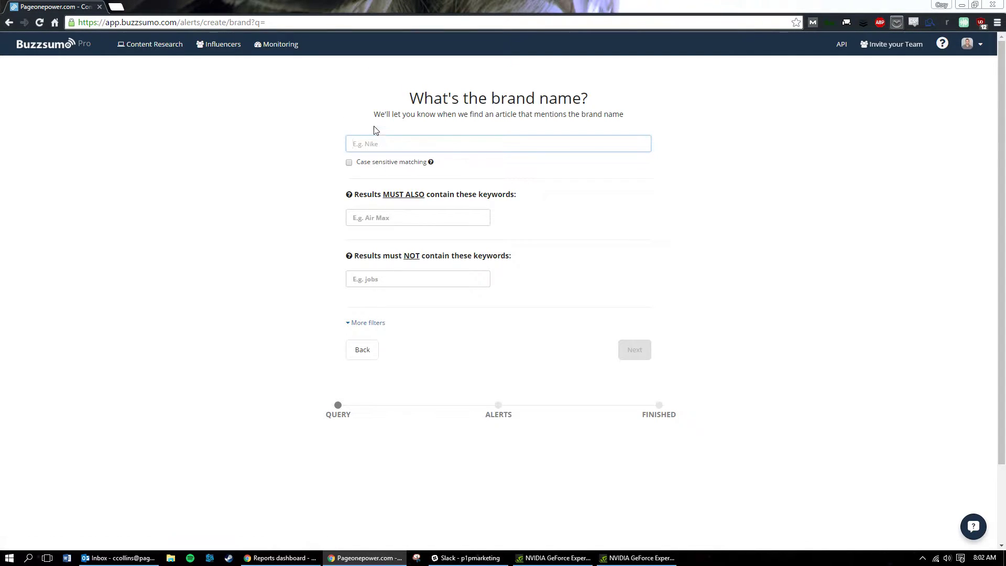
{"action": "left_click", "coordinate": [406, 149]}
{"action": "type", "text": "Page "}
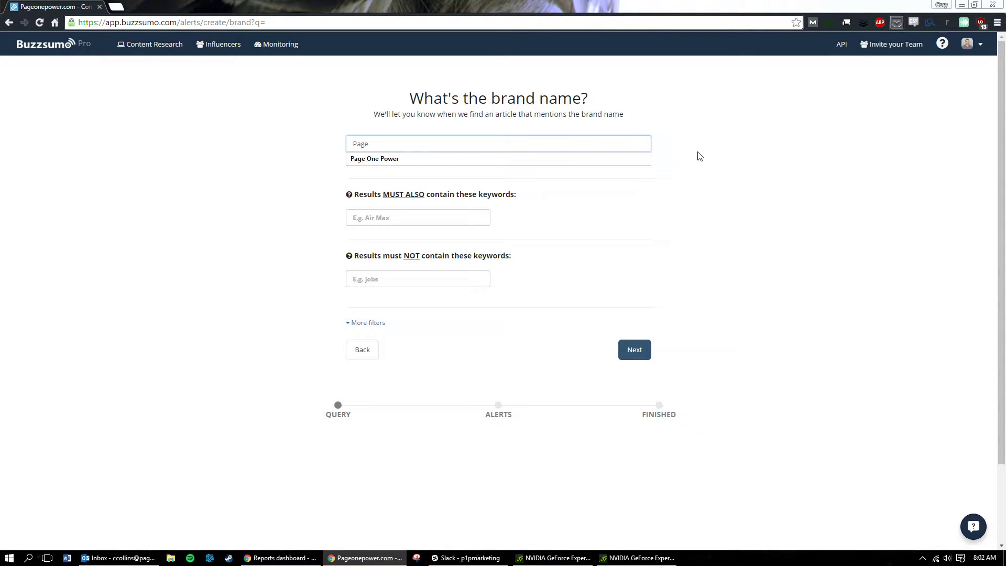
{"action": "type", "text": "One Power"}
{"action": "left_click", "coordinate": [697, 155]}
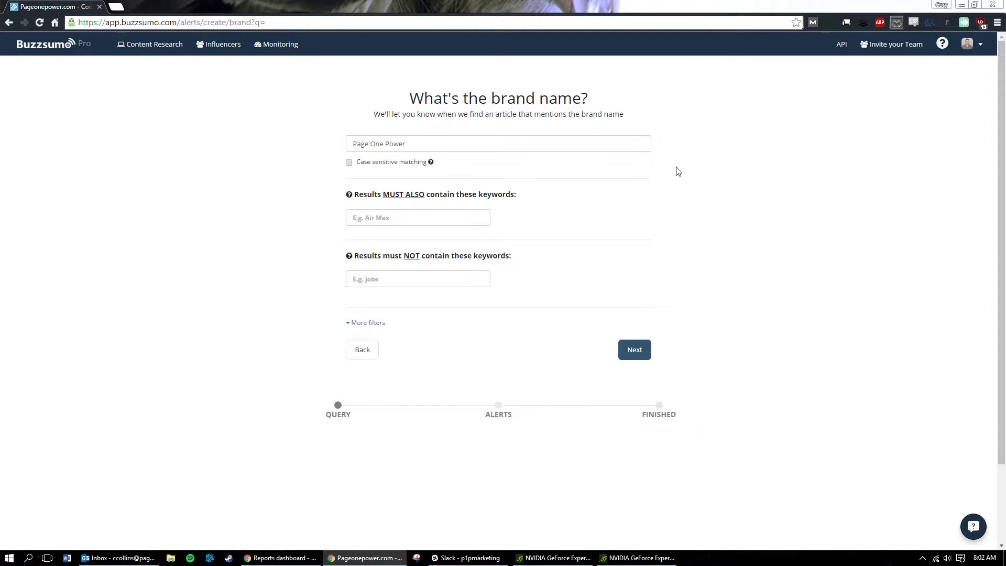
{"action": "left_click", "coordinate": [359, 324]}
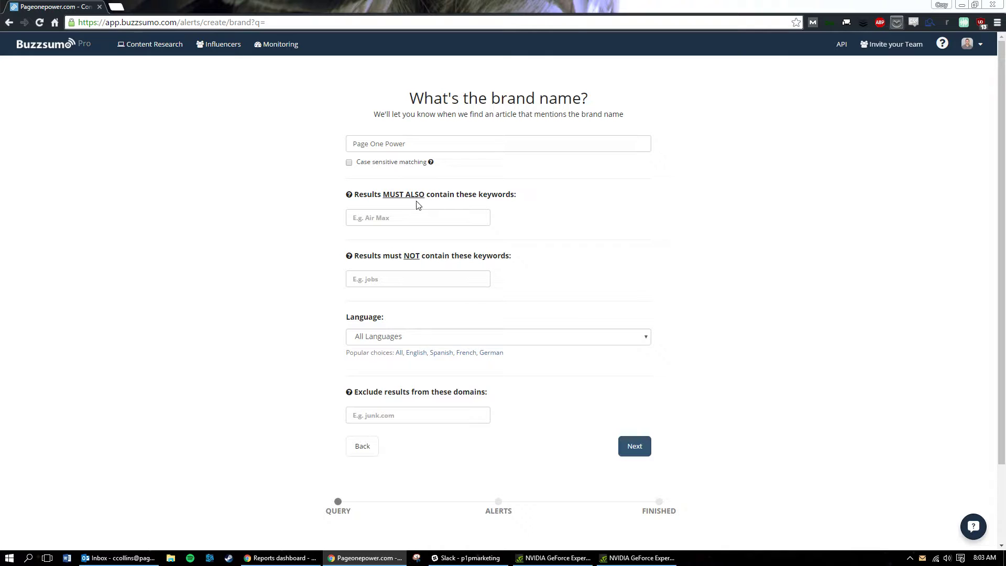
Step: Keep the daily email digest delivery for the Page One Power alert
{"action": "left_click", "coordinate": [635, 446]}
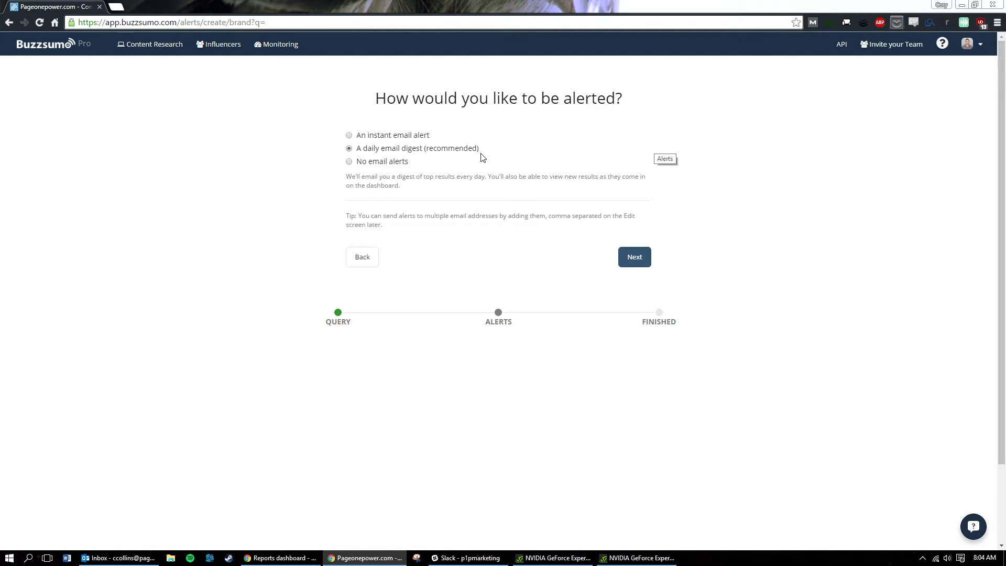
{"action": "left_click", "coordinate": [642, 260]}
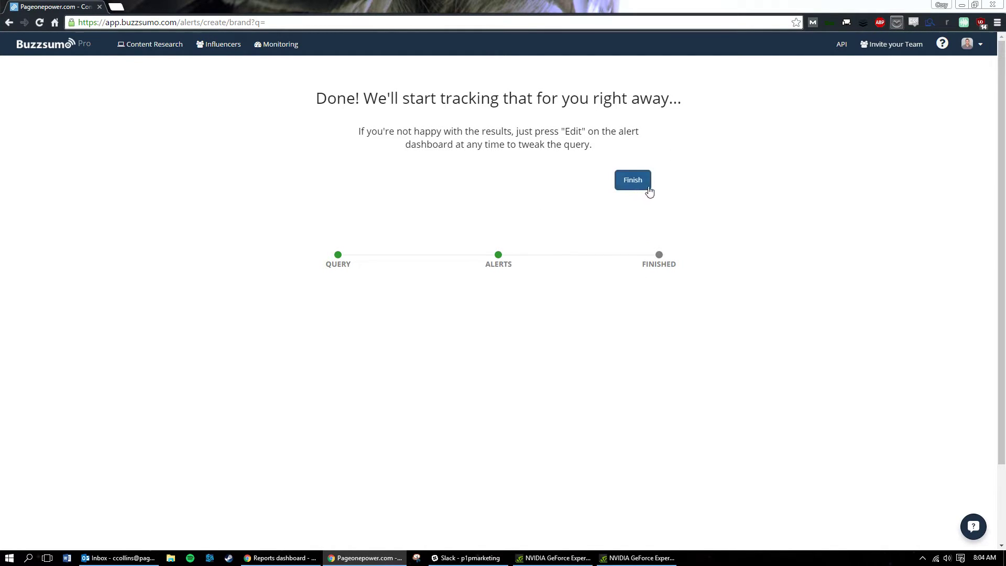
Step: Finish the Page One Power alert and check the chart's time range, keeping Past Month
{"action": "left_click", "coordinate": [623, 180]}
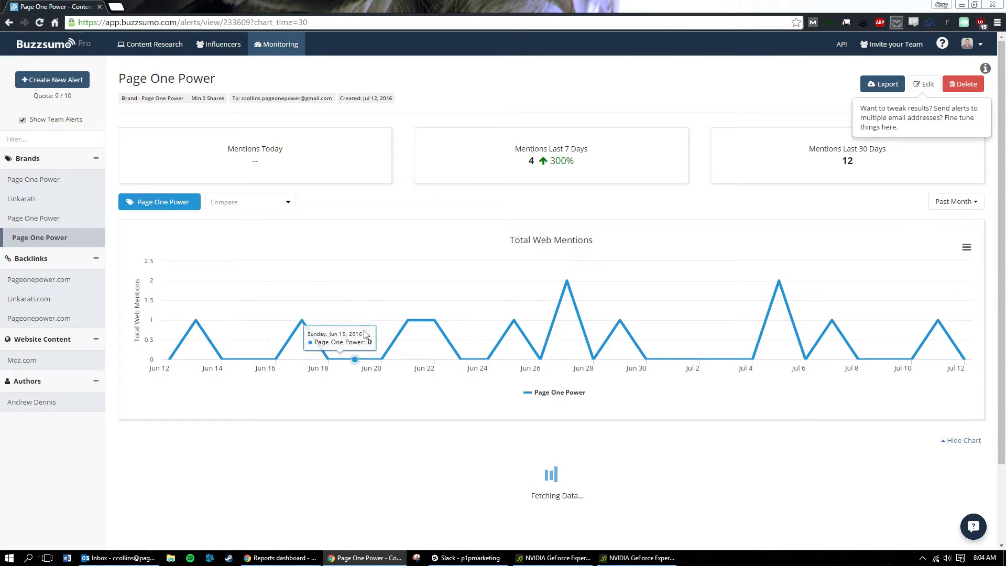
{"action": "left_click", "coordinate": [970, 202]}
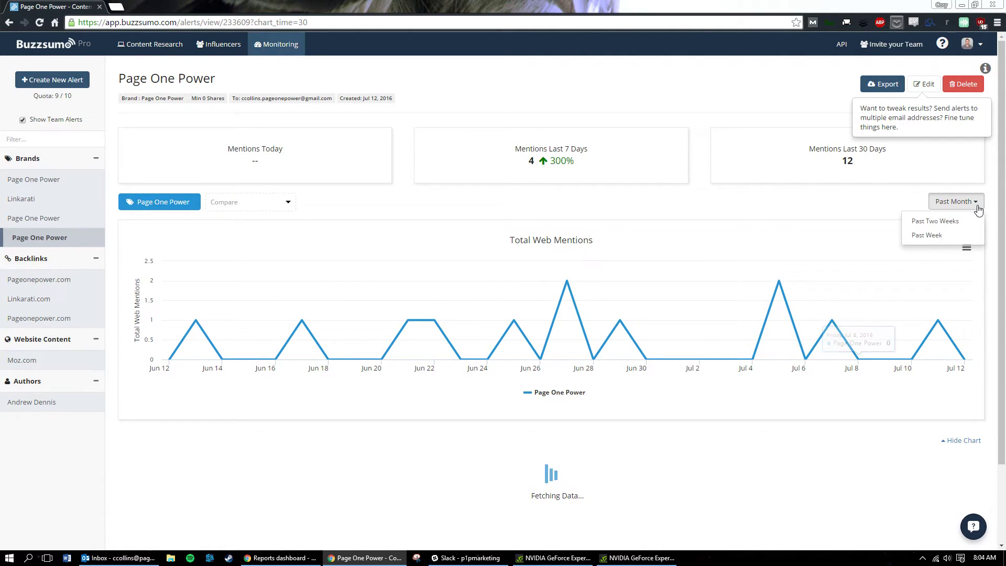
{"action": "left_click", "coordinate": [971, 205]}
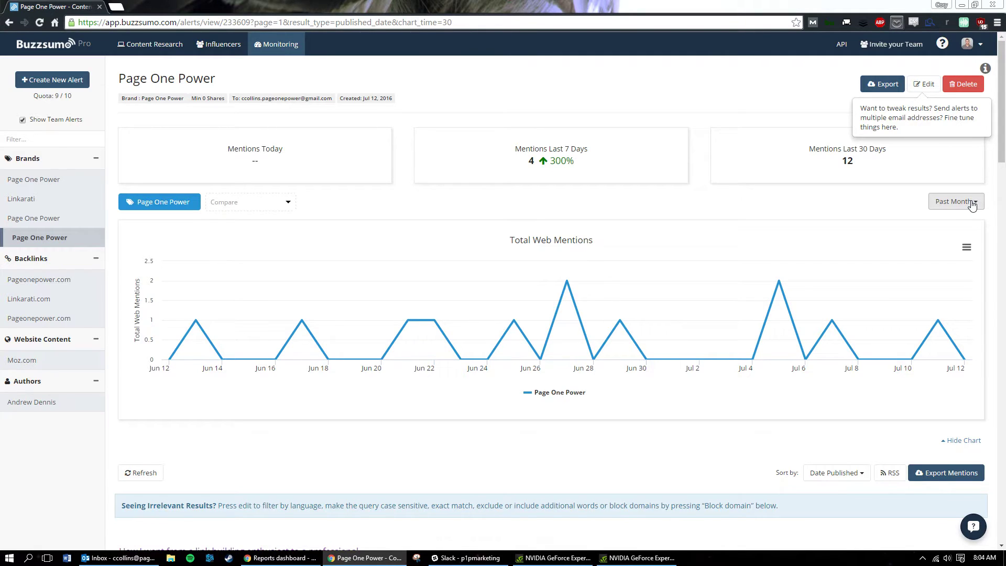
{"action": "left_click", "coordinate": [972, 205]}
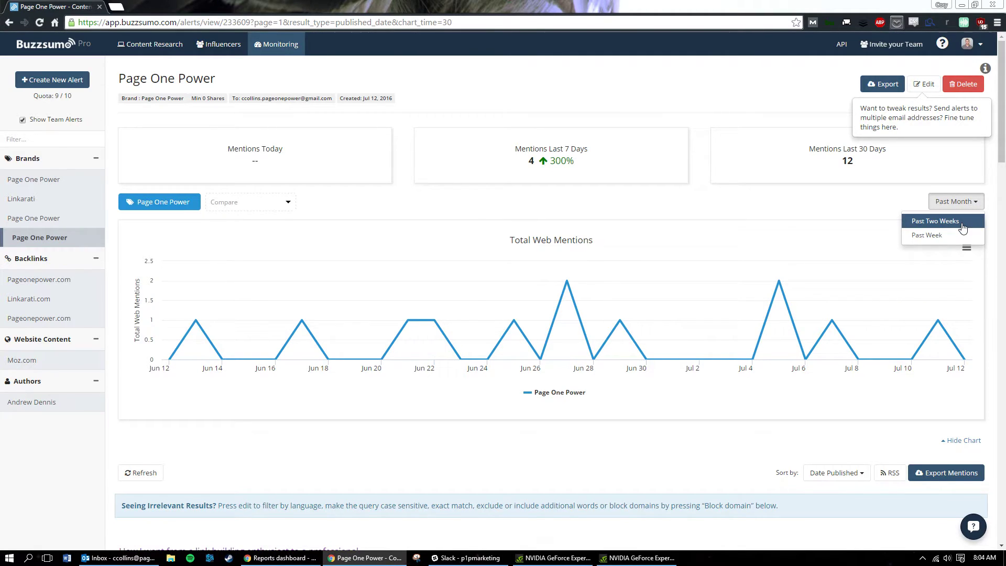
{"action": "left_click", "coordinate": [817, 199]}
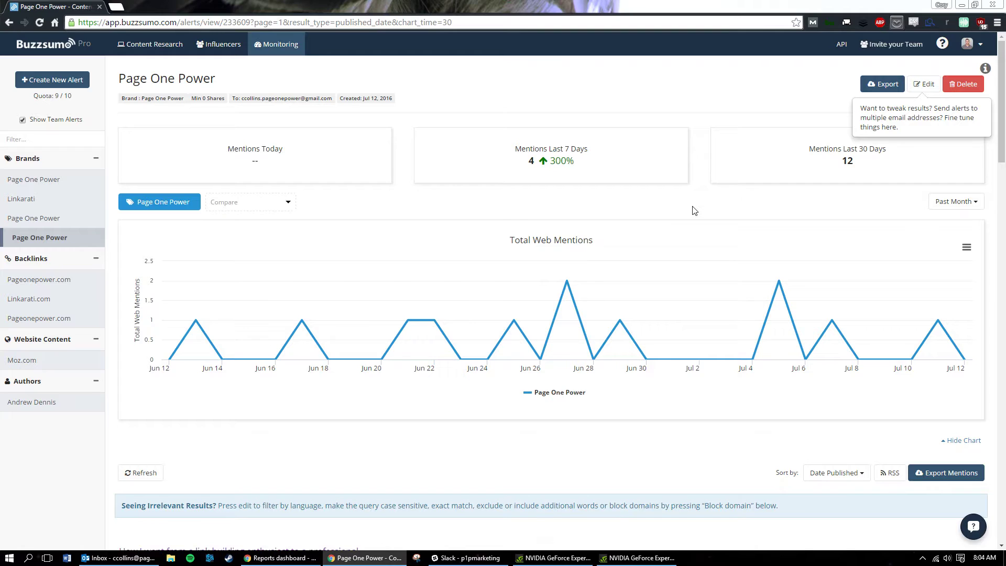
Step: Review the Page One Power mention results, then start another new alert
{"action": "scroll", "coordinate": [602, 262], "scroll_direction": "down", "scroll_amount": 2}
{"action": "scroll", "coordinate": [589, 304], "scroll_direction": "up", "scroll_amount": 2}
{"action": "scroll", "coordinate": [708, 129], "scroll_direction": "down", "scroll_amount": 3}
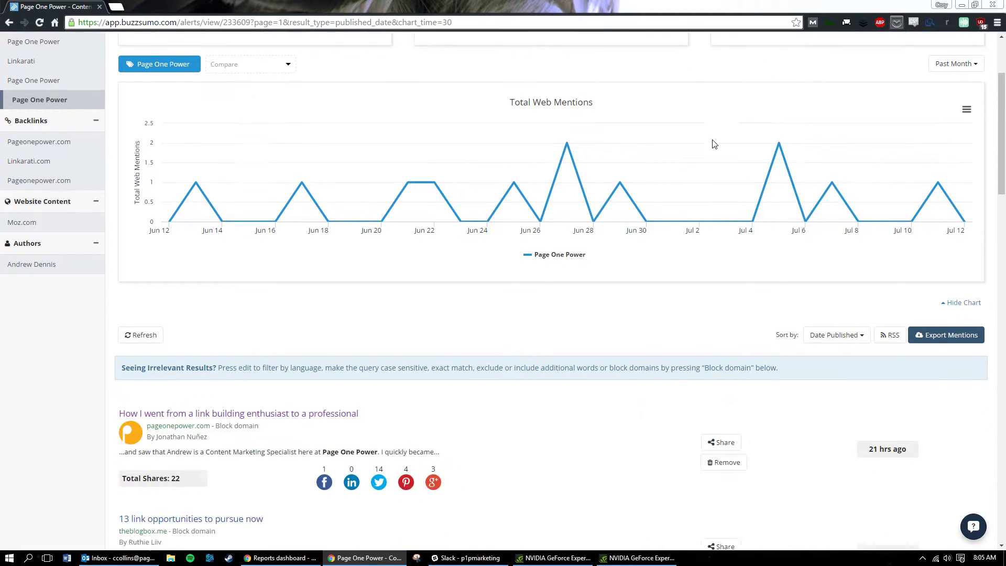
{"action": "scroll", "coordinate": [370, 288], "scroll_direction": "down", "scroll_amount": 4}
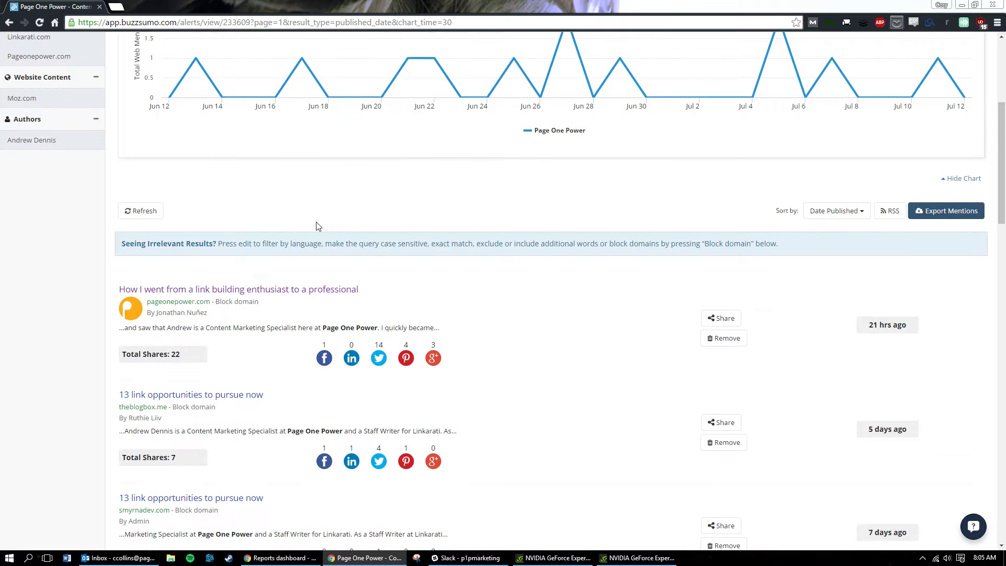
{"action": "scroll", "coordinate": [539, 148], "scroll_direction": "down", "scroll_amount": 1}
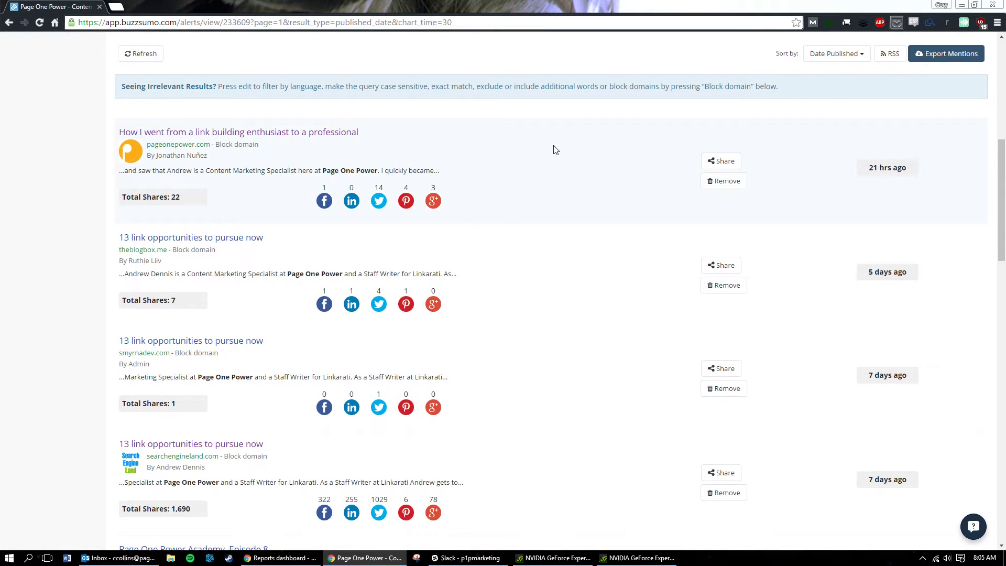
{"action": "scroll", "coordinate": [565, 150], "scroll_direction": "down", "scroll_amount": 1}
{"action": "scroll", "coordinate": [565, 148], "scroll_direction": "down", "scroll_amount": 2}
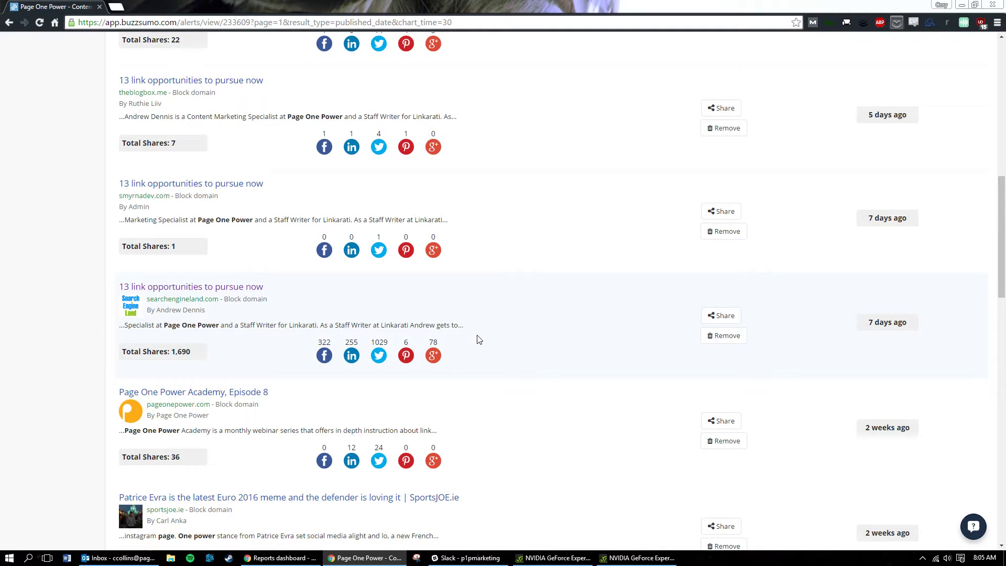
{"action": "scroll", "coordinate": [488, 271], "scroll_direction": "down", "scroll_amount": 2}
{"action": "scroll", "coordinate": [577, 262], "scroll_direction": "down", "scroll_amount": 1}
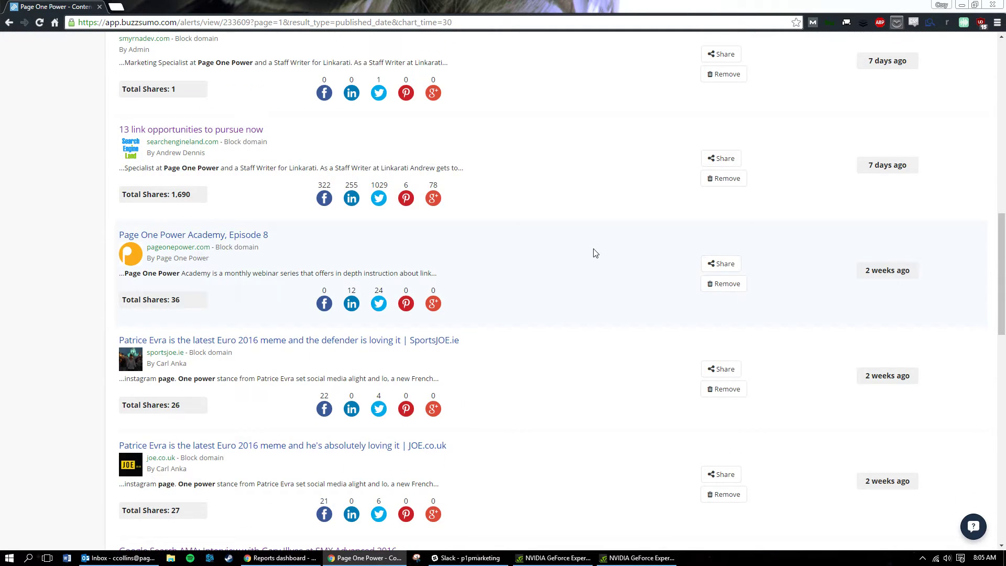
{"action": "scroll", "coordinate": [586, 264], "scroll_direction": "down", "scroll_amount": 5}
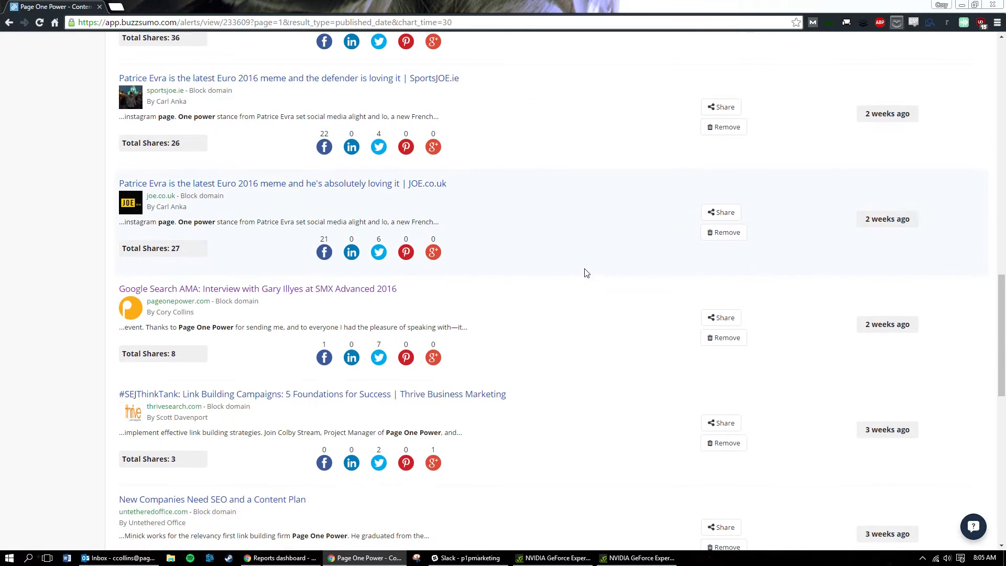
{"action": "scroll", "coordinate": [586, 271], "scroll_direction": "up", "scroll_amount": 8}
{"action": "scroll", "coordinate": [585, 270], "scroll_direction": "up", "scroll_amount": 10}
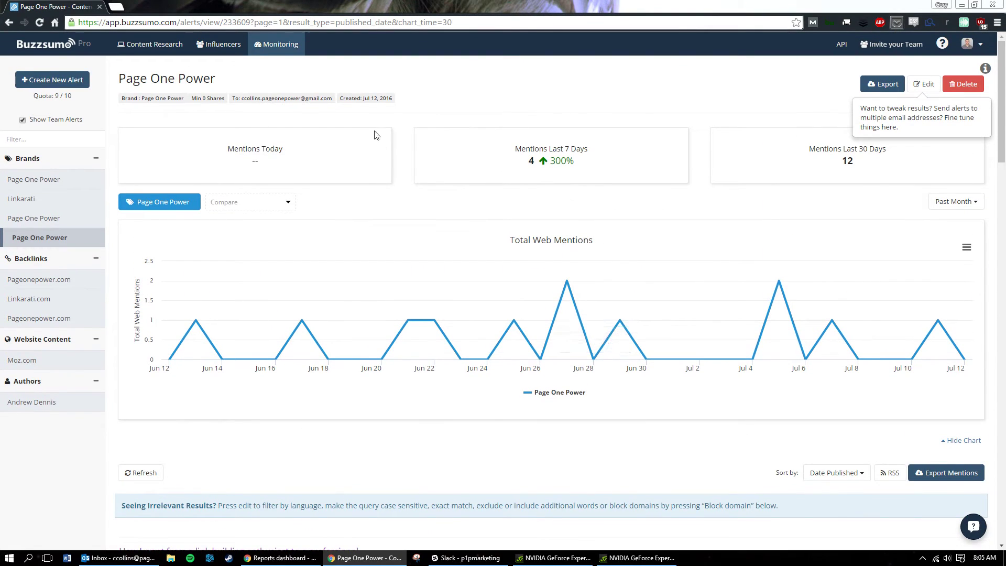
{"action": "left_click", "coordinate": [60, 84]}
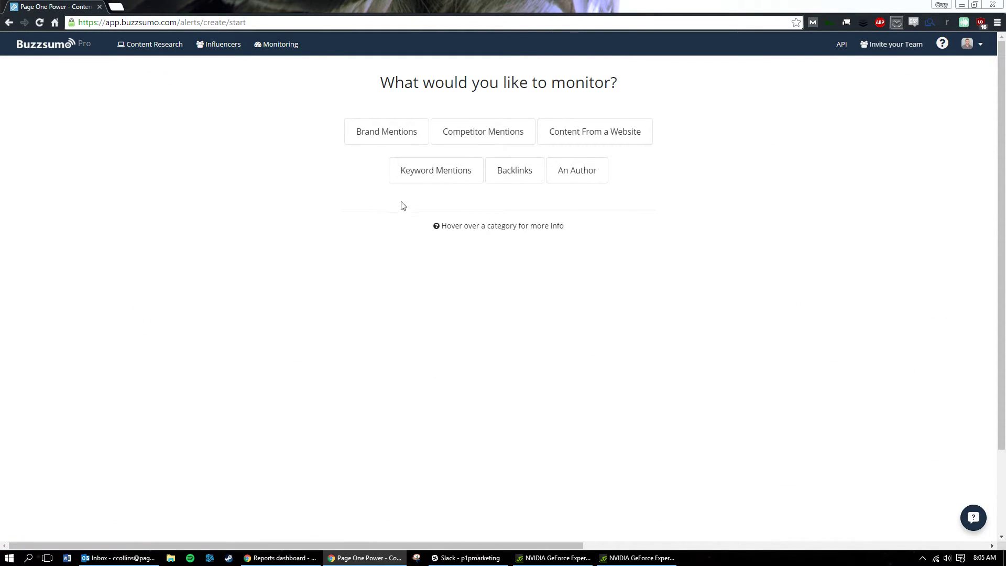
Step: Start a Content From a Website alert for Moz.com and advance to the shares threshold
{"action": "mouse_move", "coordinate": [632, 134]}
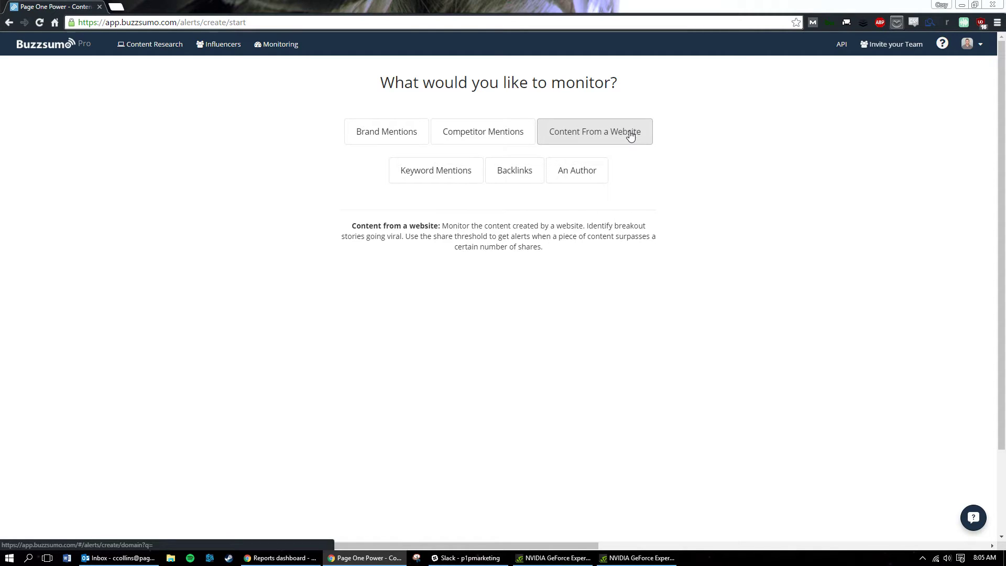
{"action": "left_click", "coordinate": [628, 136]}
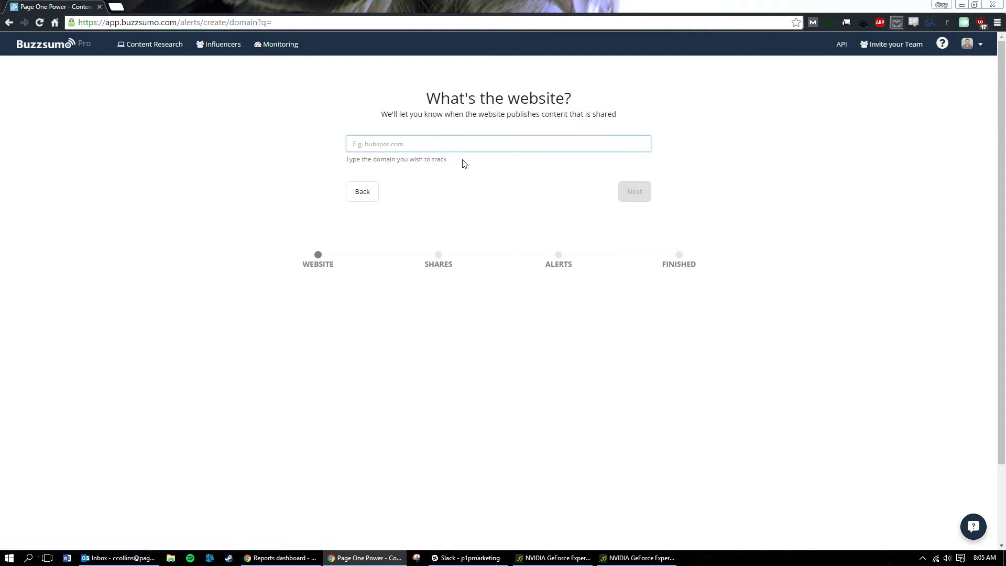
{"action": "type", "text": "Moz.com"}
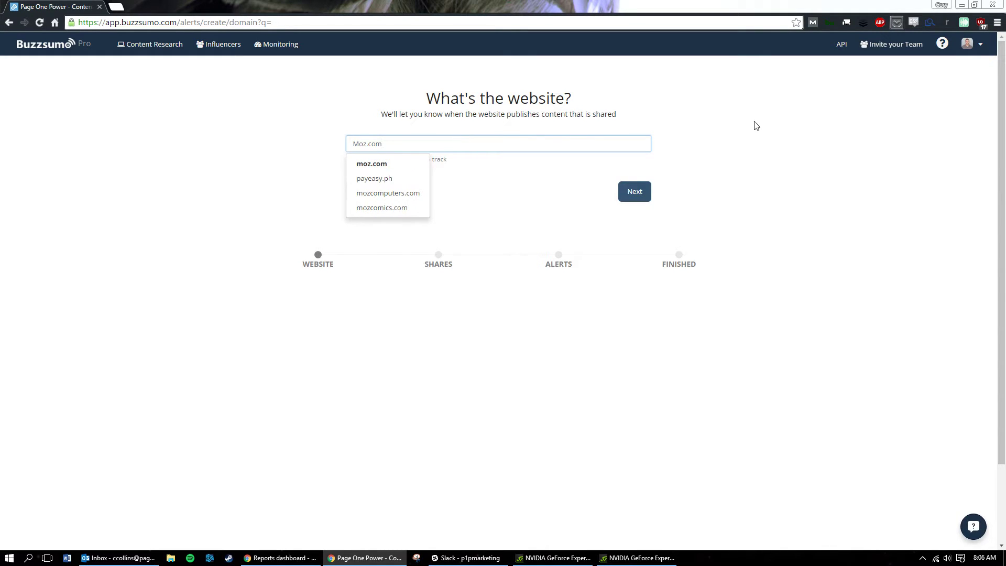
{"action": "left_click", "coordinate": [725, 141]}
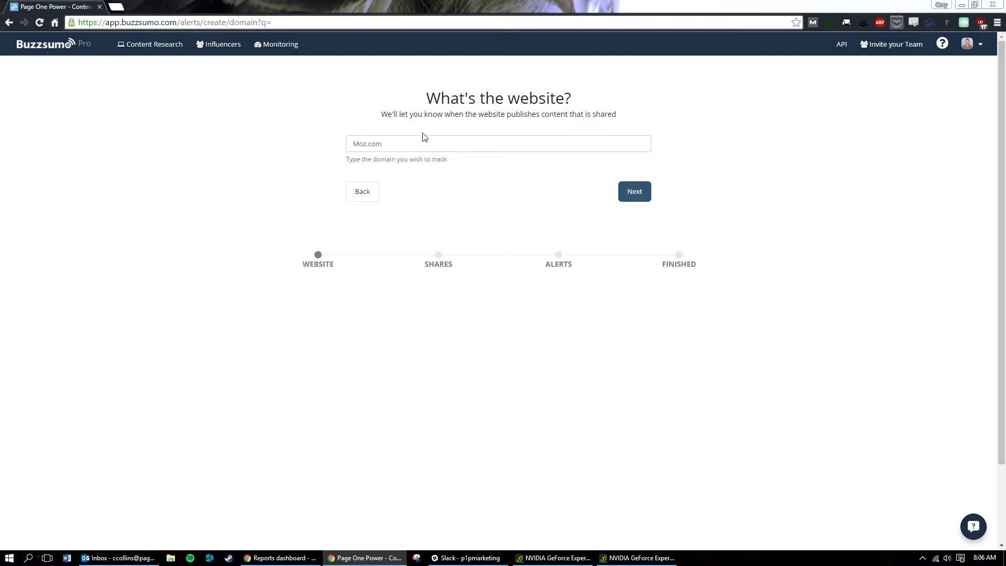
{"action": "left_click", "coordinate": [635, 195]}
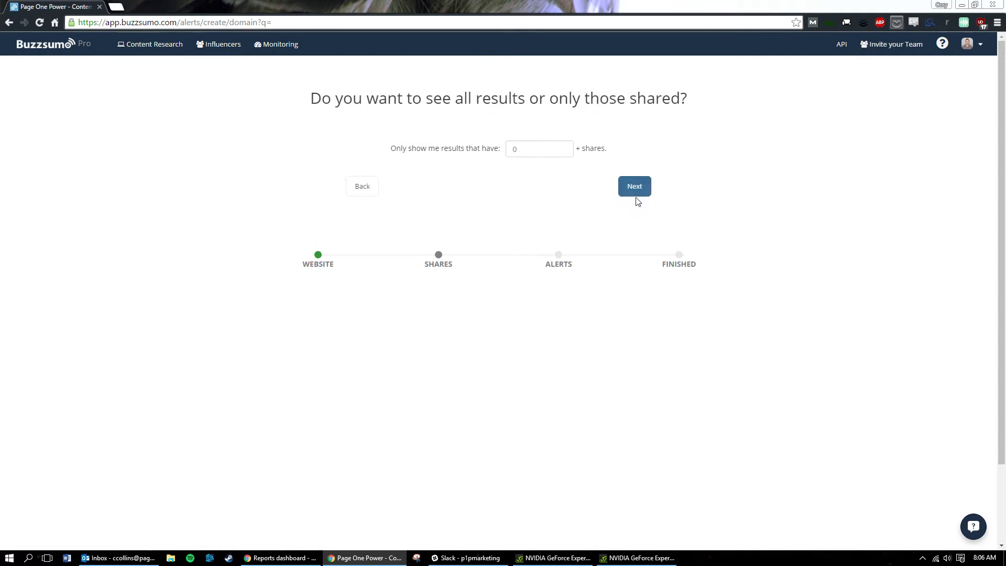
Step: Set the Moz.com alert's minimum shares to 3000 and advance to delivery options
{"action": "left_click", "coordinate": [528, 148]}
{"action": "left_click", "coordinate": [600, 109]}
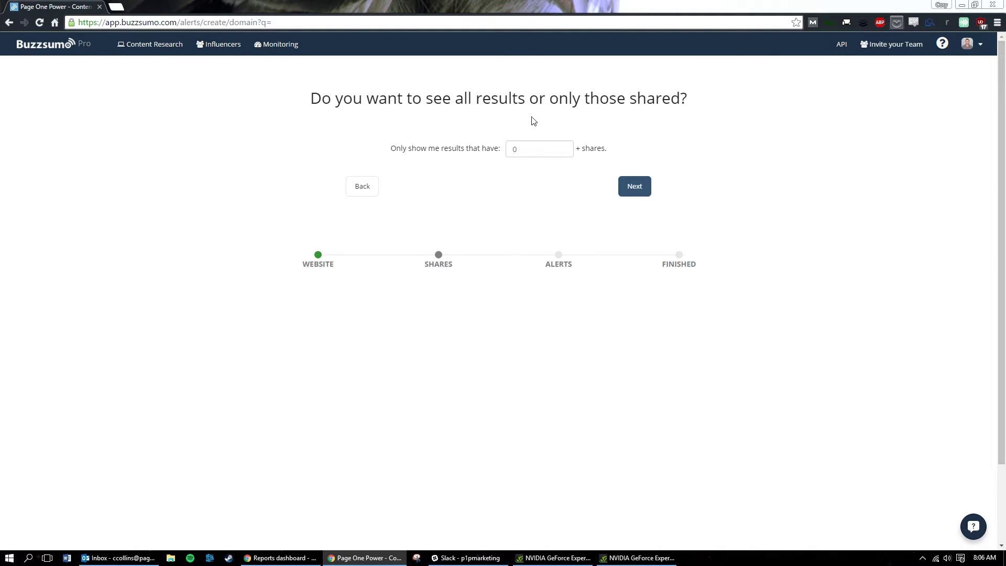
{"action": "left_click_drag", "start_coordinate": [523, 149], "coordinate": [499, 153]}
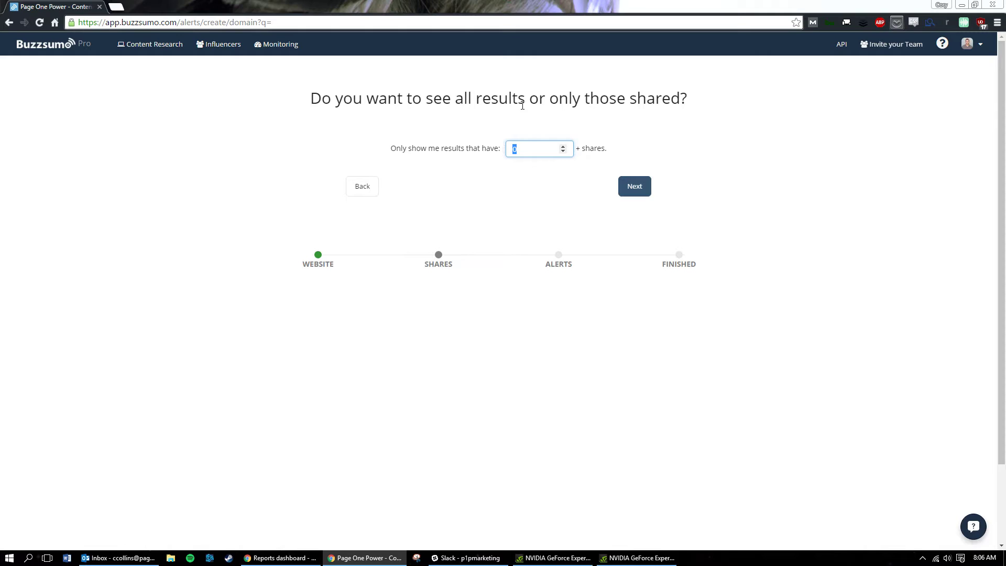
{"action": "type", "text": "3000"}
{"action": "left_click", "coordinate": [529, 122]}
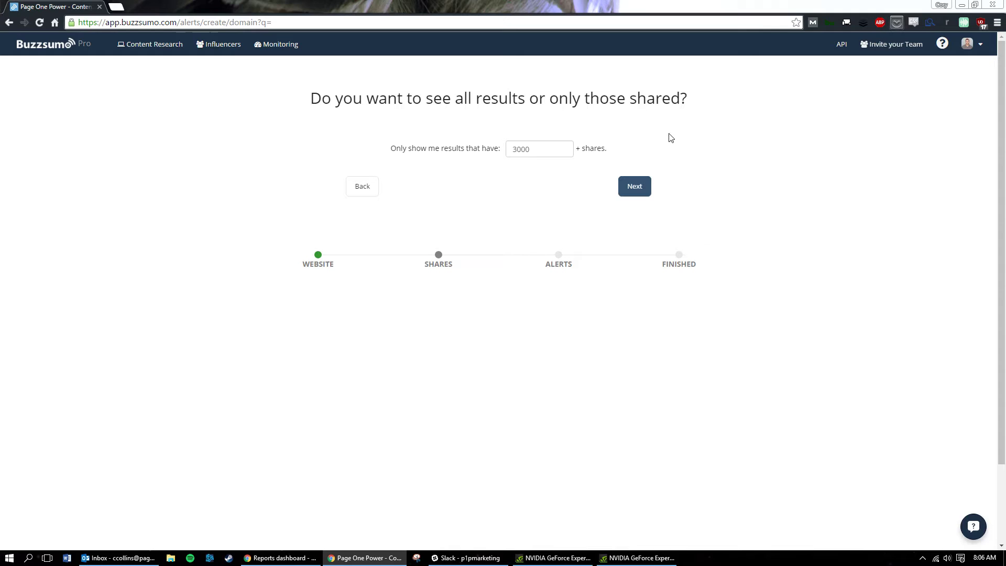
{"action": "left_click", "coordinate": [637, 187]}
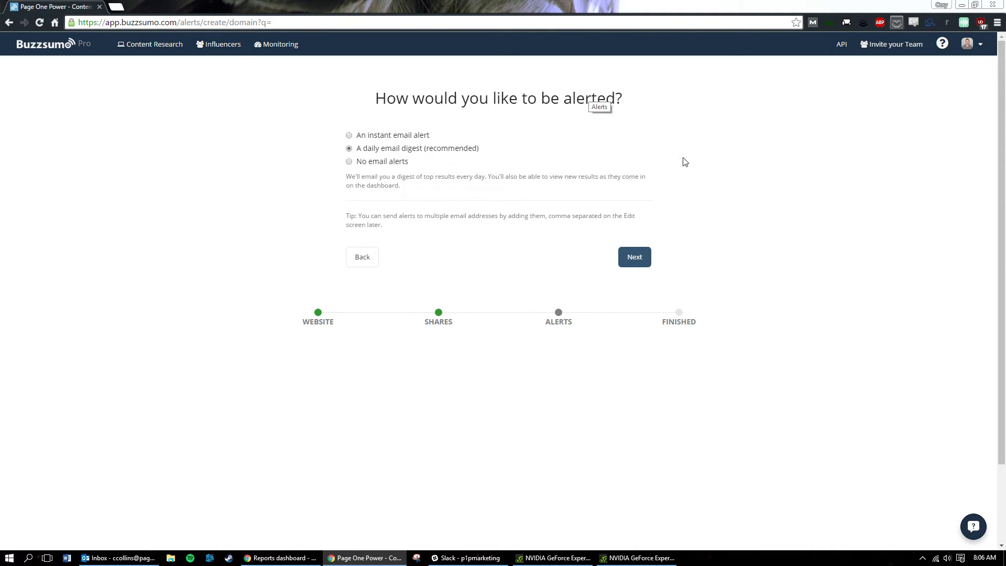
Step: Keep the daily email digest and save the Moz.com content alert
{"action": "left_click", "coordinate": [638, 261]}
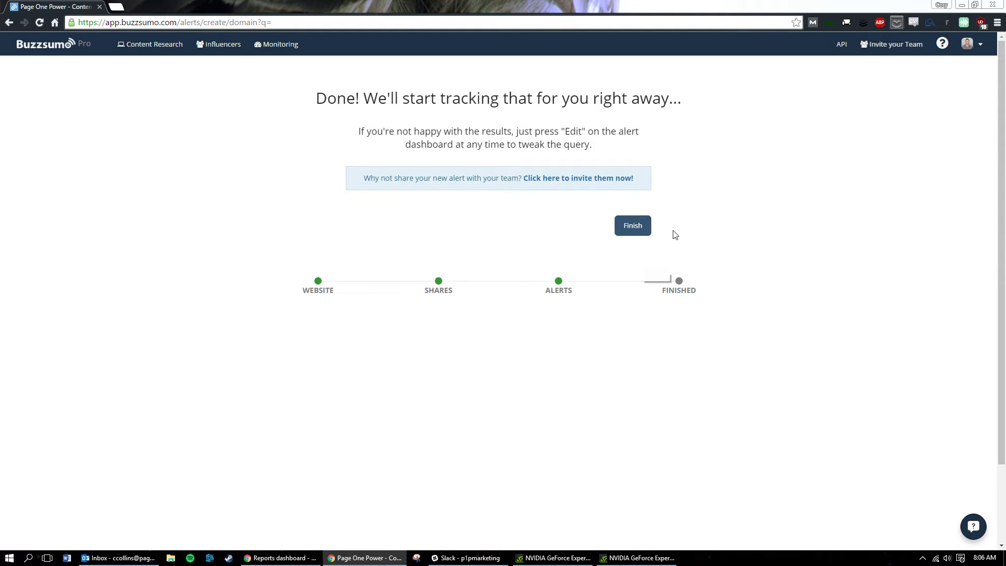
{"action": "left_click", "coordinate": [643, 231]}
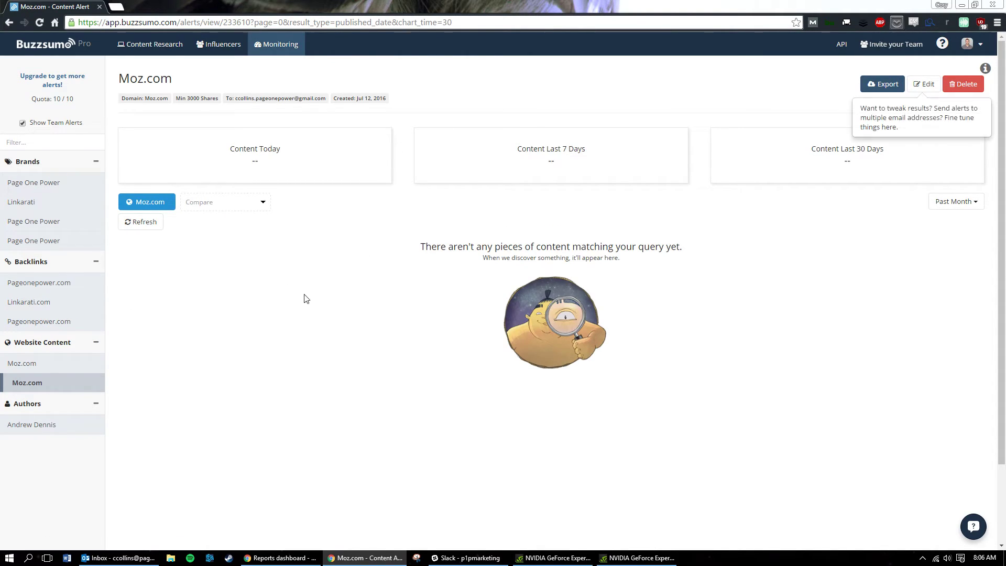
Step: Delete the duplicate third Pageonepower.com backlinks alert, bringing the quota to 9/10
{"action": "left_click", "coordinate": [50, 324]}
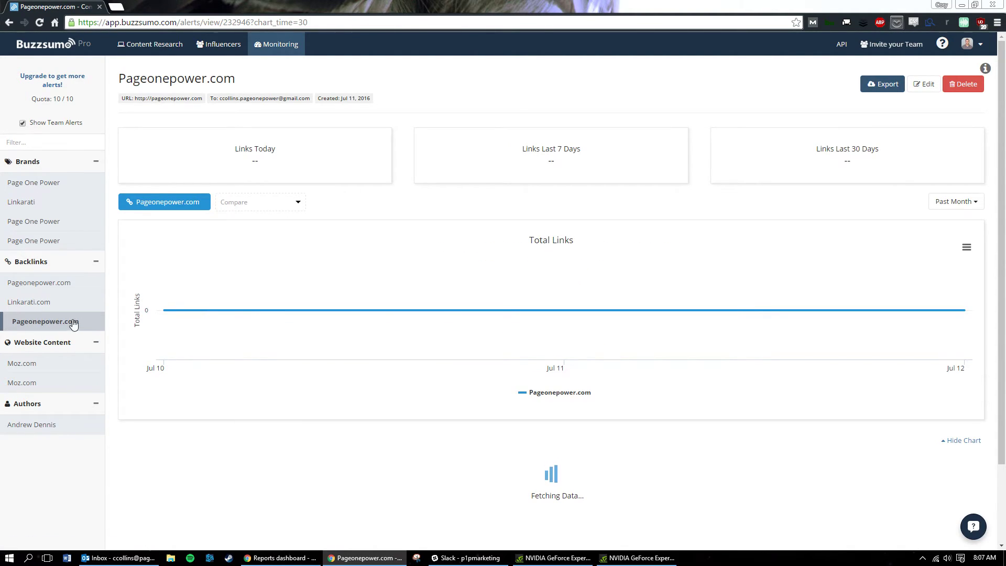
{"action": "left_click", "coordinate": [972, 88]}
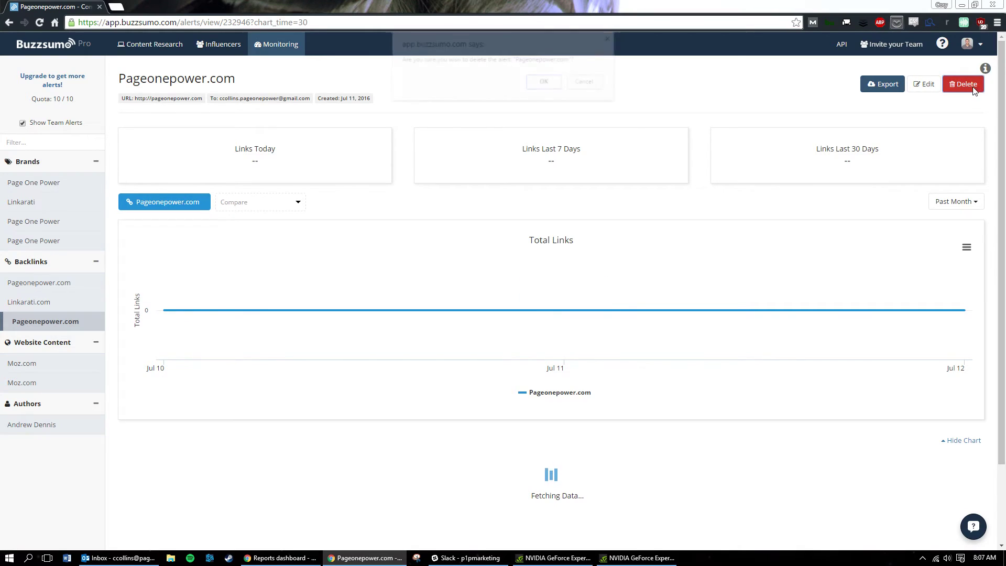
{"action": "left_click", "coordinate": [543, 81]}
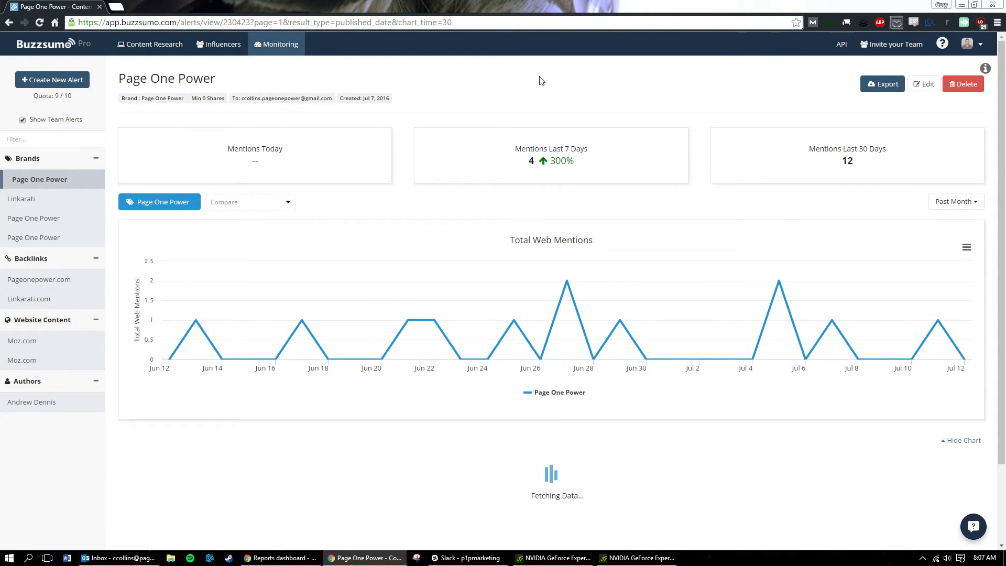
{"action": "scroll", "coordinate": [701, 240], "scroll_direction": "down", "scroll_amount": 2}
{"action": "scroll", "coordinate": [845, 133], "scroll_direction": "up", "scroll_amount": 2}
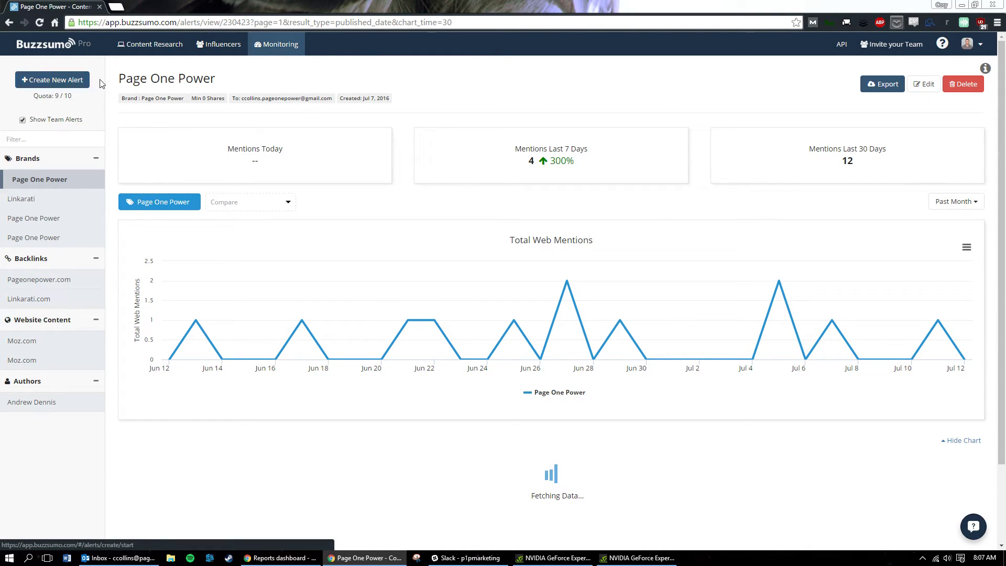
Step: Start a Backlinks alert for pageonepower.com and advance to the link scope step
{"action": "left_click", "coordinate": [64, 82]}
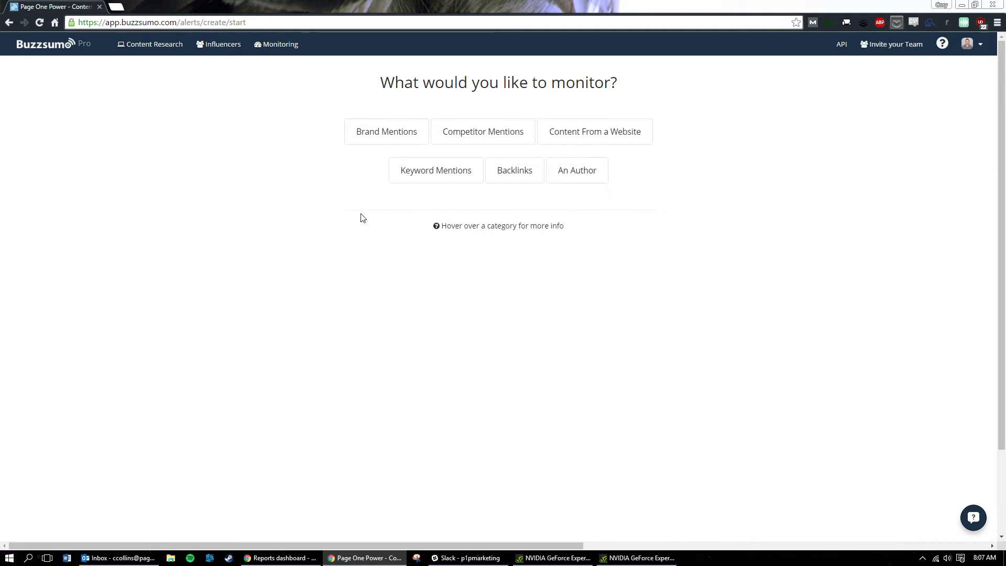
{"action": "left_click", "coordinate": [514, 179]}
{"action": "left_click", "coordinate": [477, 141]}
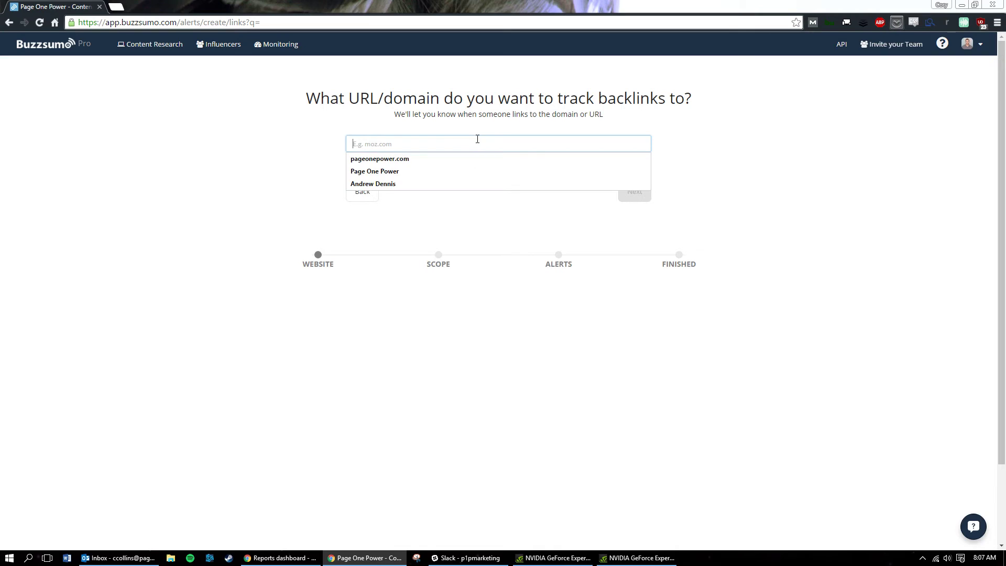
{"action": "type", "text": "pageonepower.com"}
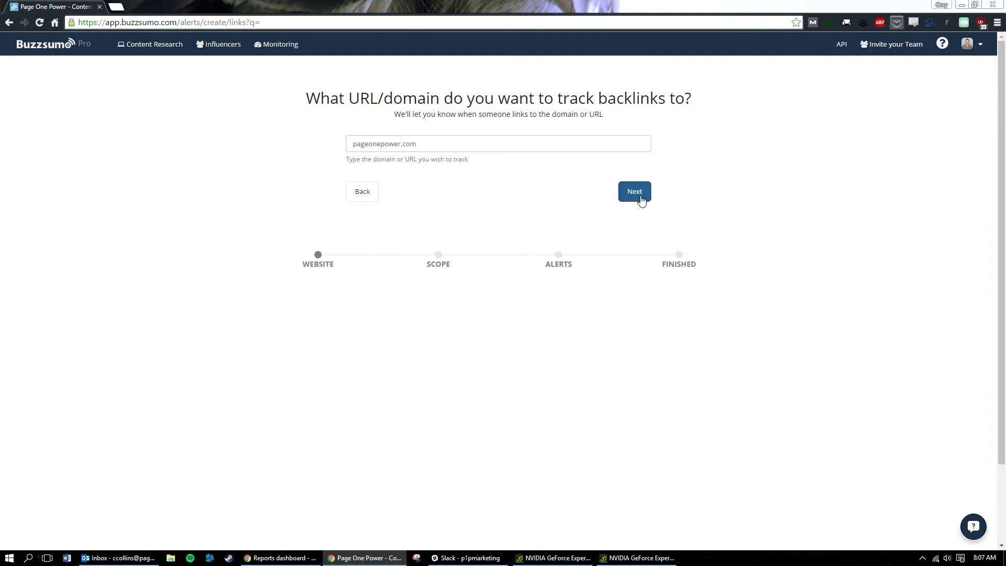
{"action": "left_click", "coordinate": [640, 198]}
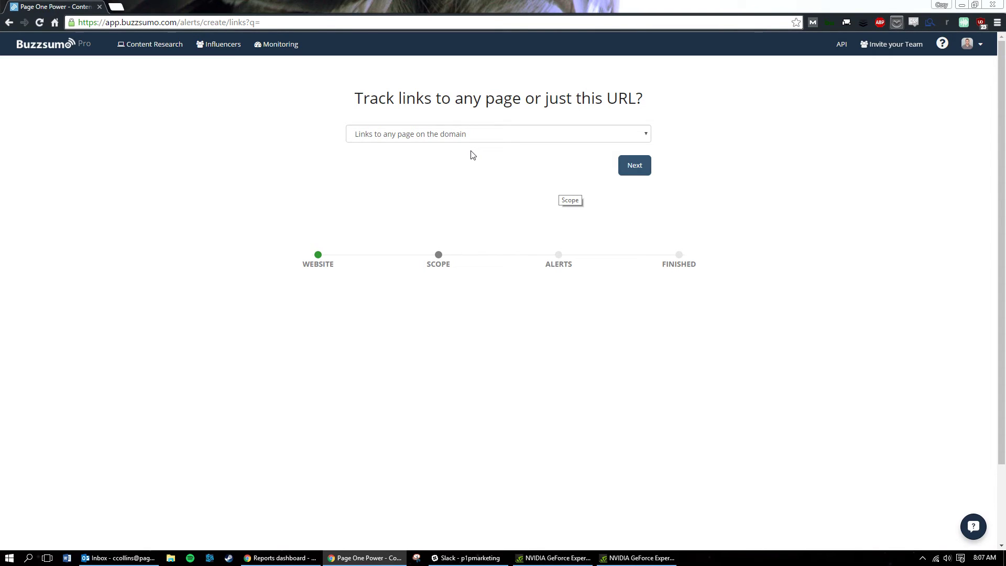
Step: Scope the pageonepower.com backlinks alert to links to any page on the domain, keep the daily email digest, and finish it
{"action": "left_click", "coordinate": [479, 135]}
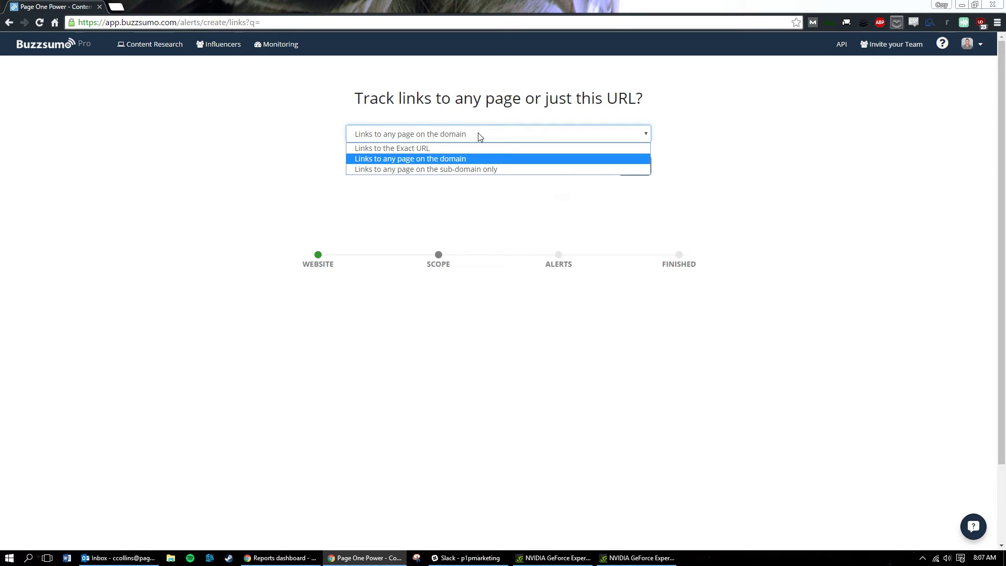
{"action": "left_click", "coordinate": [455, 158]}
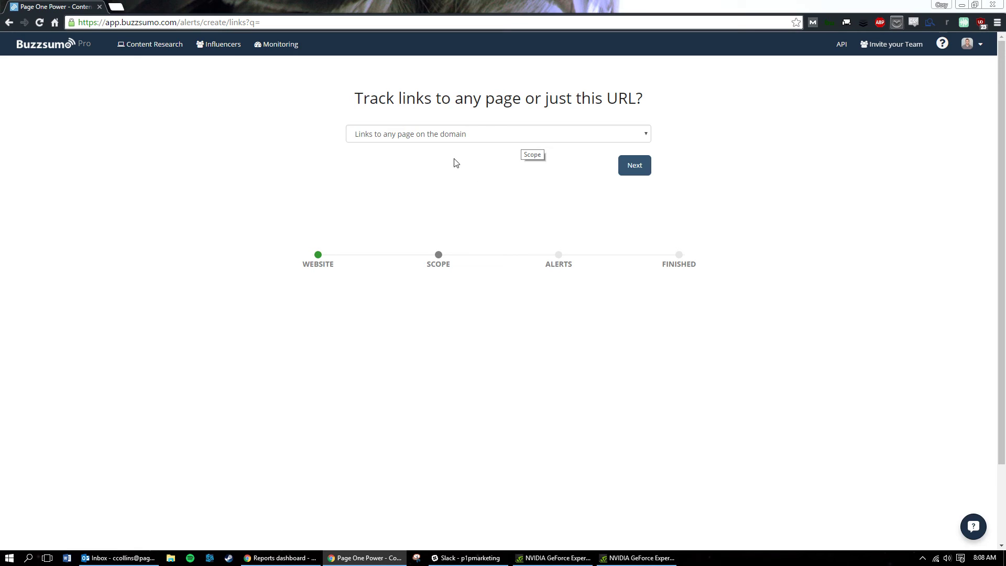
{"action": "left_click", "coordinate": [635, 171]}
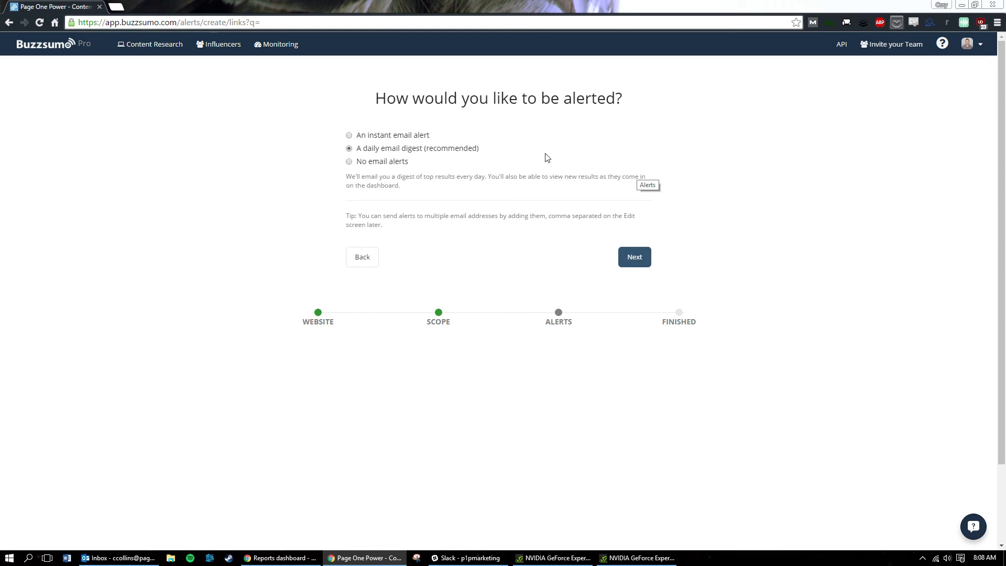
{"action": "left_click", "coordinate": [636, 256]}
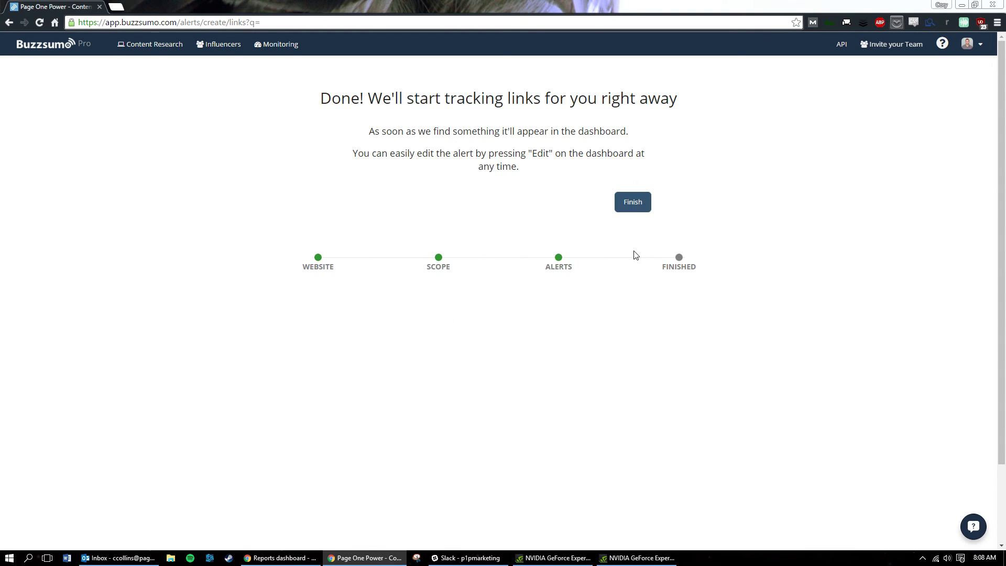
{"action": "left_click", "coordinate": [621, 210]}
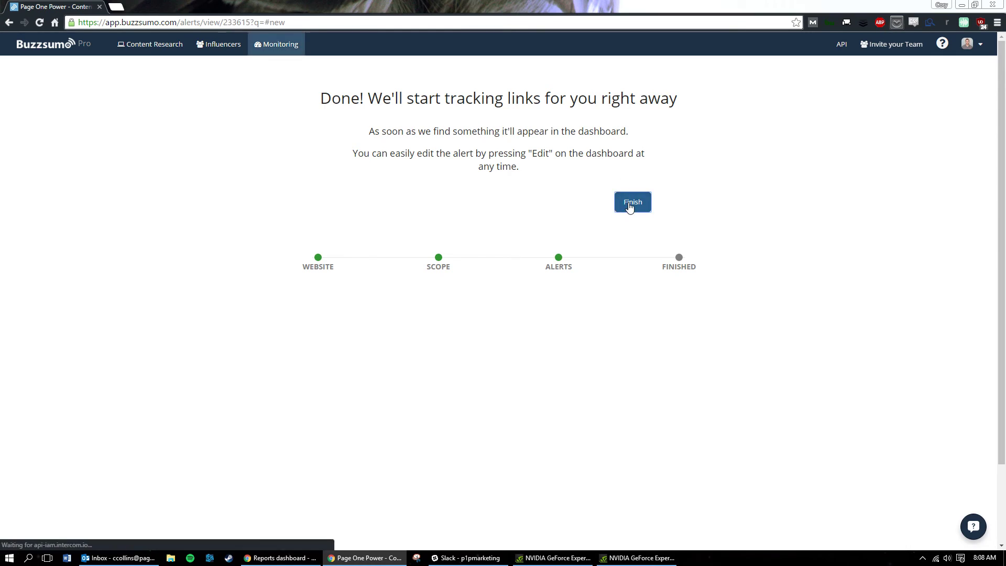